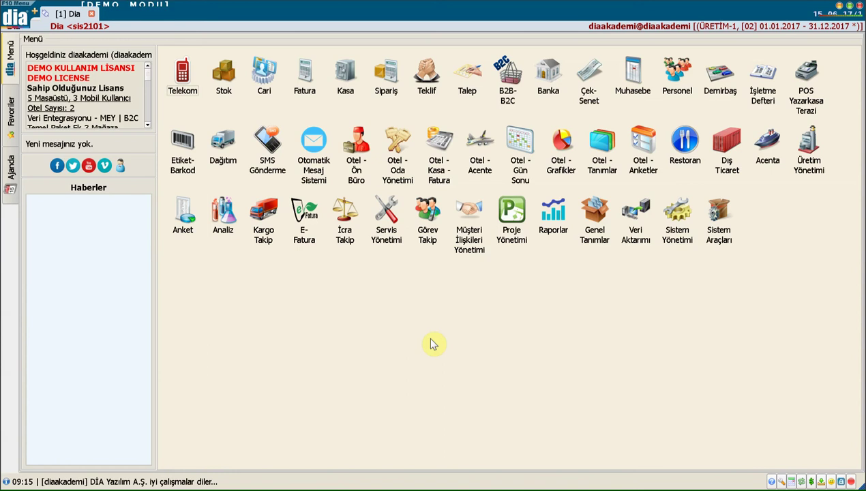
Search the program menu for "ÜRETİM PLAN" and open the Üretim Planlama screen.
left_click(805, 142)
left_click(304, 97)
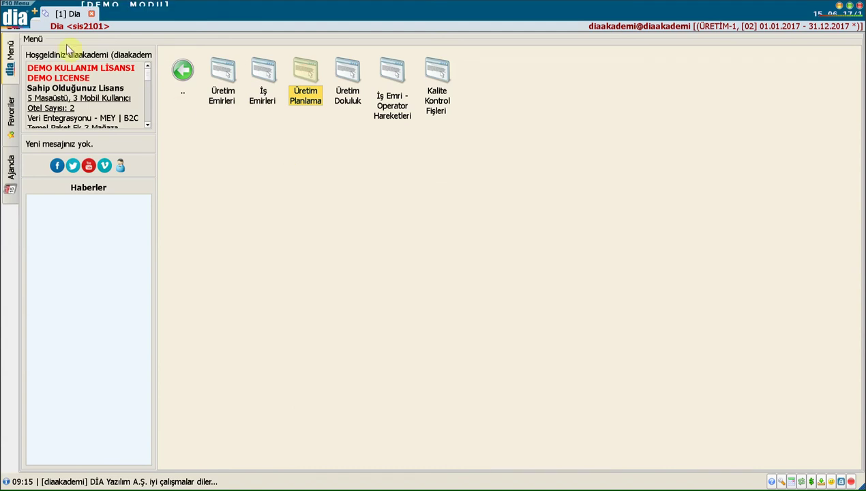
left_click(16, 21)
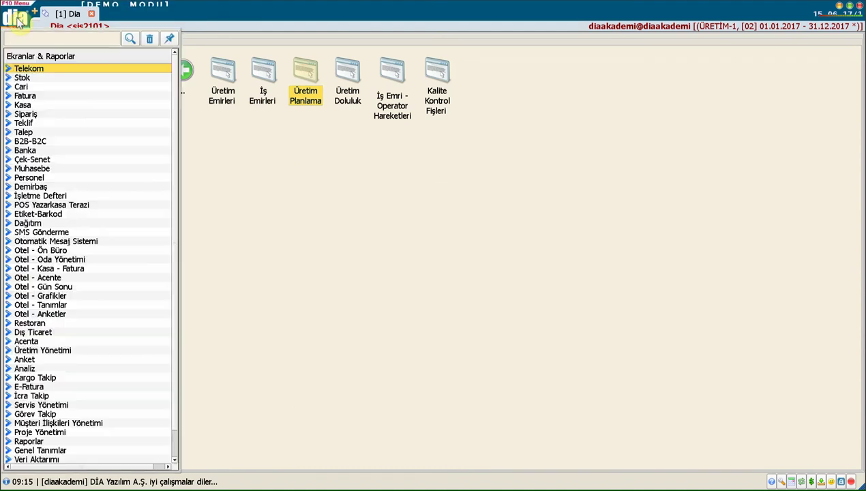
left_click(19, 39)
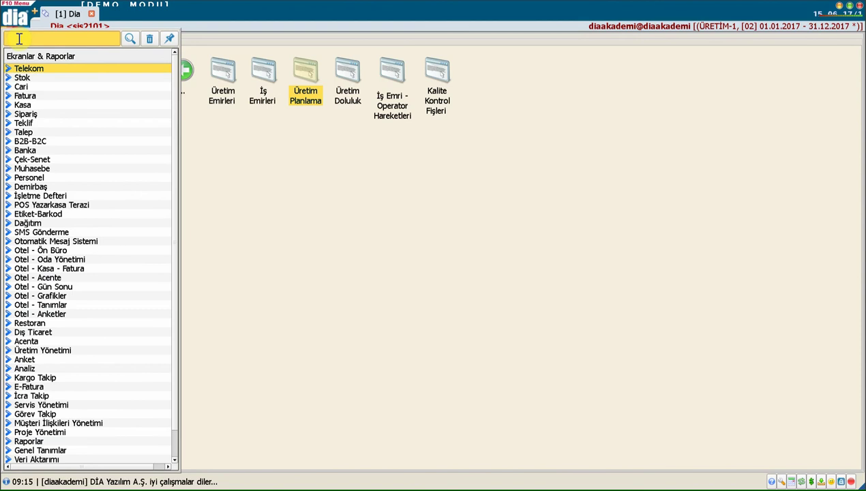
type("ÜRETİM PLAN")
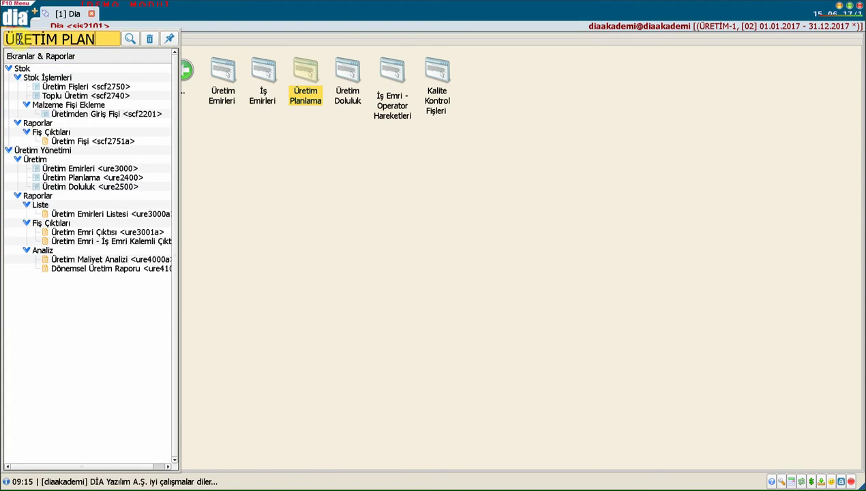
left_click(64, 90)
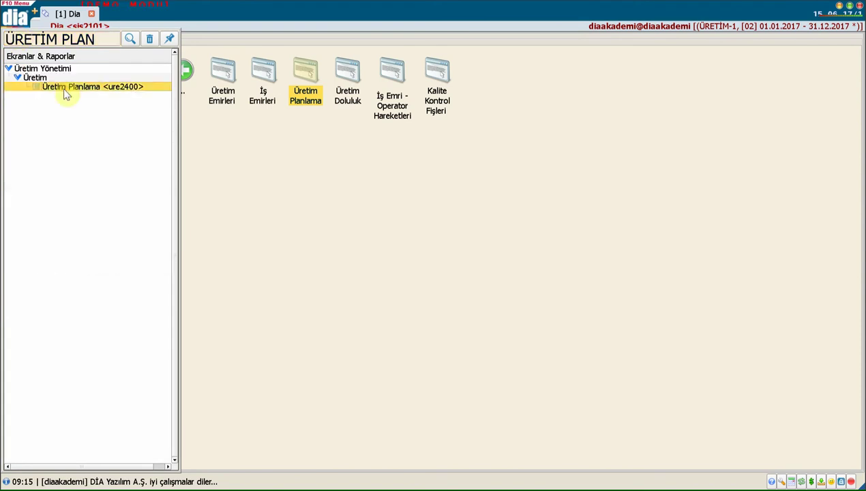
double_click(302, 74)
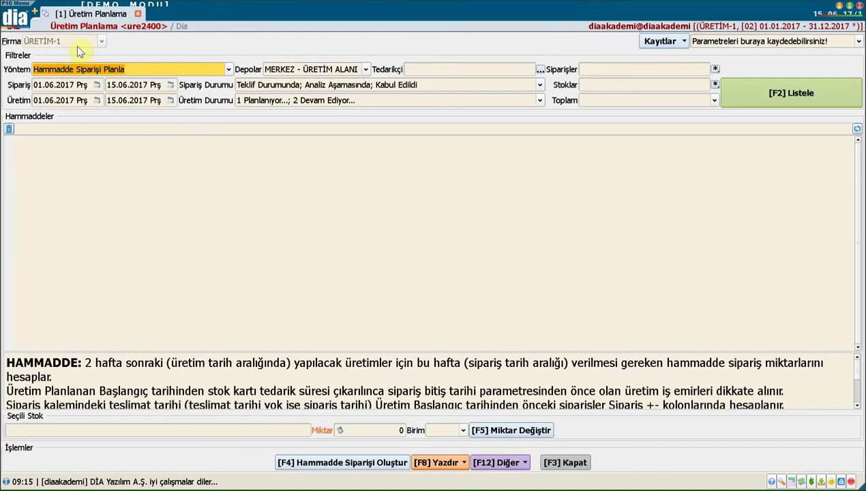
Set the planning method to Mamül Üretim Emri Planla and include all five MERKEZ warehouses in the filter.
left_click(144, 69)
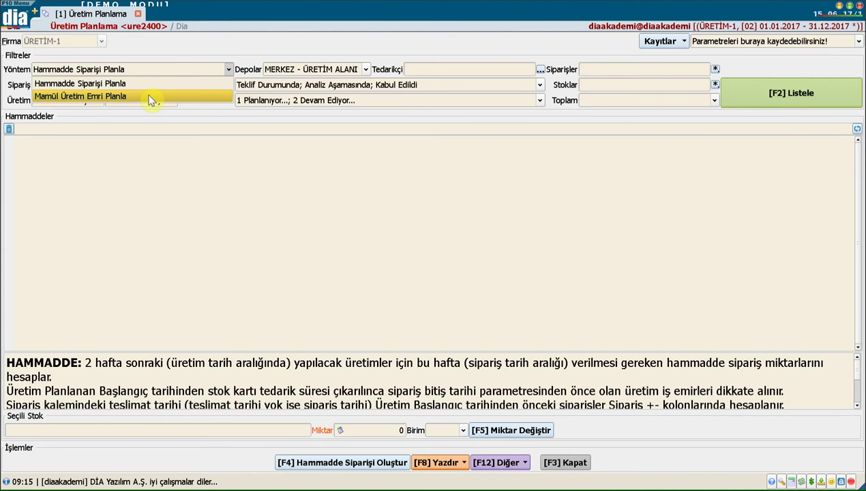
left_click(151, 101)
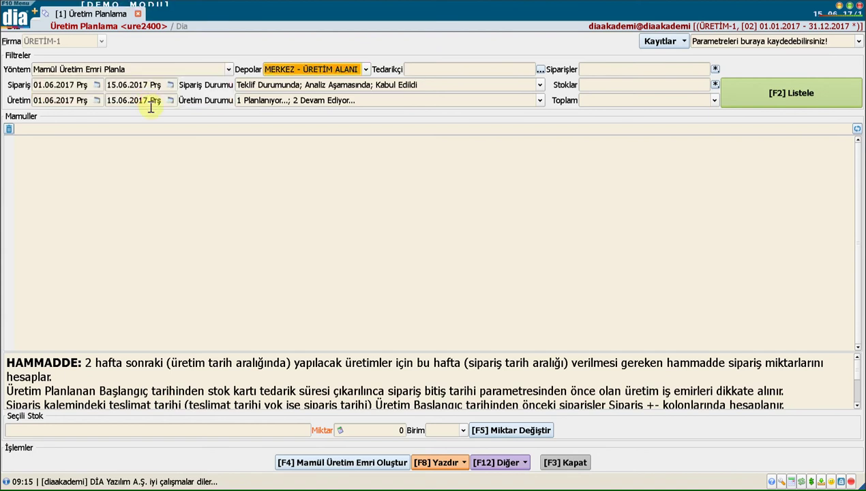
left_click(304, 70)
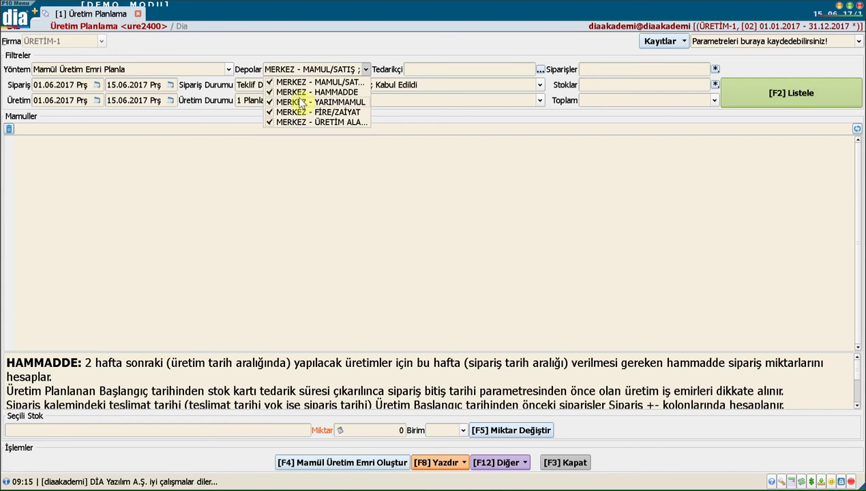
Review the supplier, order and stock filters along with the order and production date ranges.
left_click(416, 69)
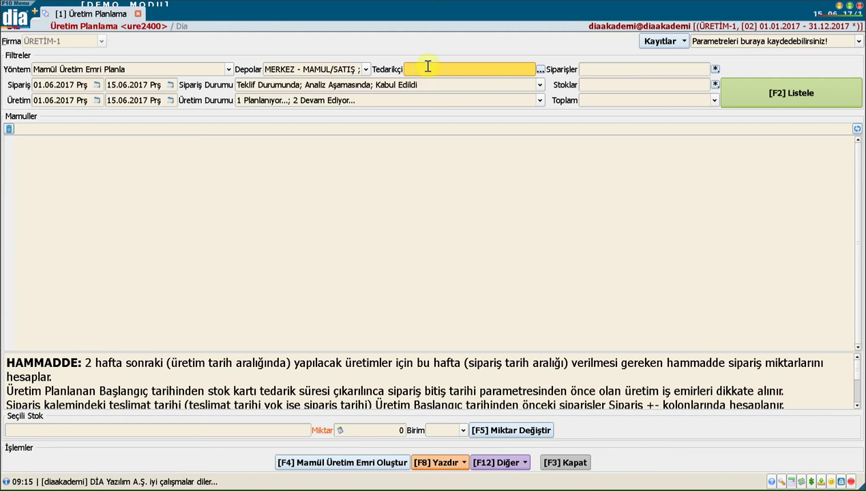
left_click(595, 69)
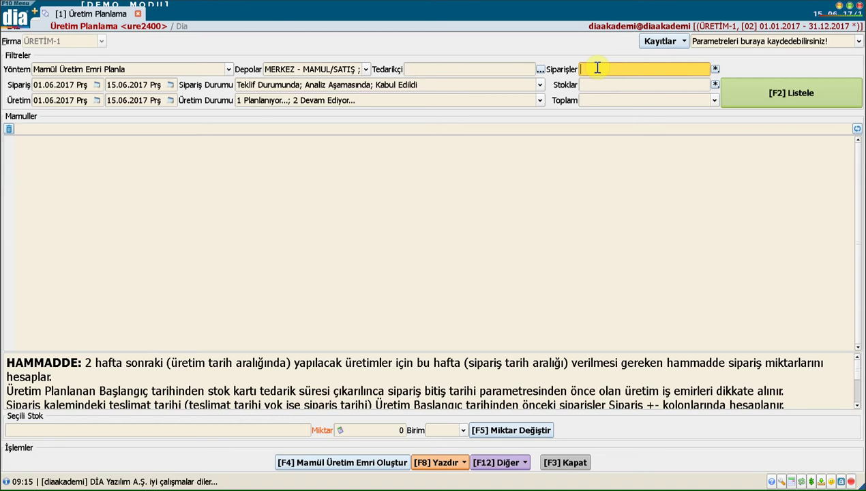
left_click(598, 87)
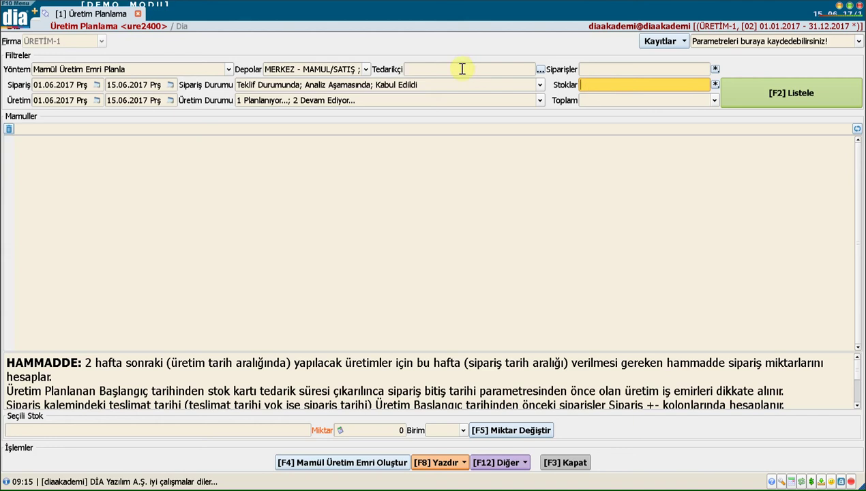
left_click(68, 85)
key("Tab")
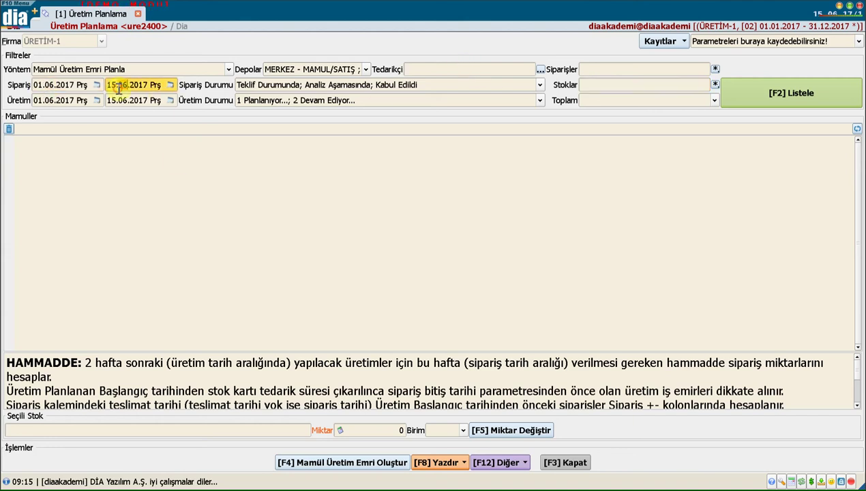
left_click(46, 85)
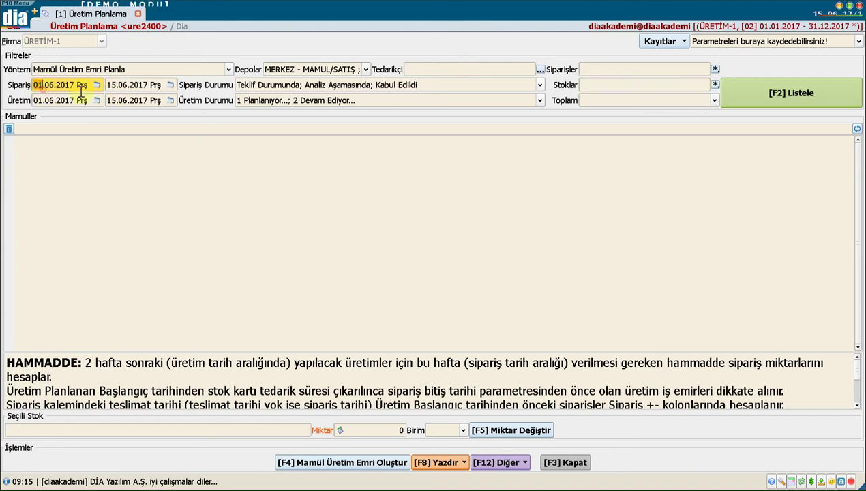
left_click(116, 84)
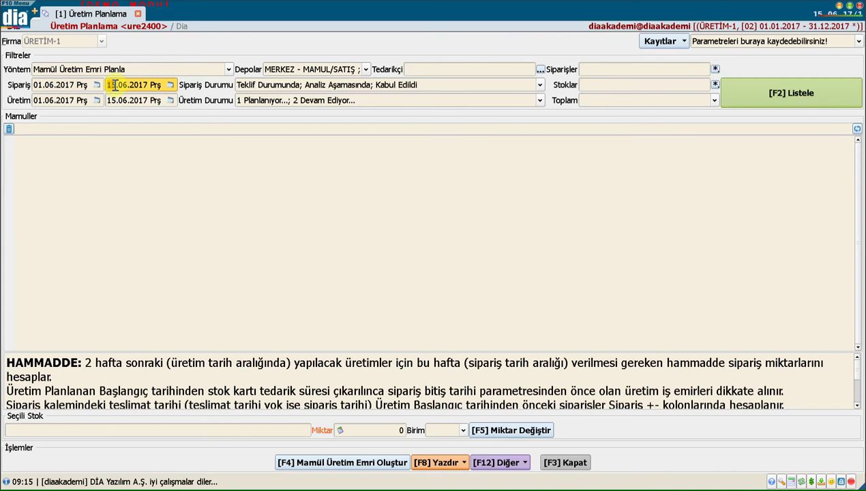
left_click_drag(120, 84, 156, 82)
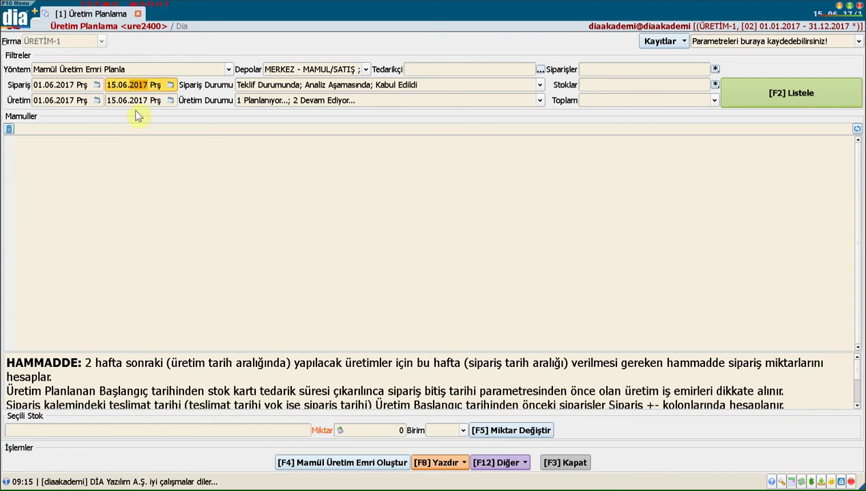
left_click(51, 98)
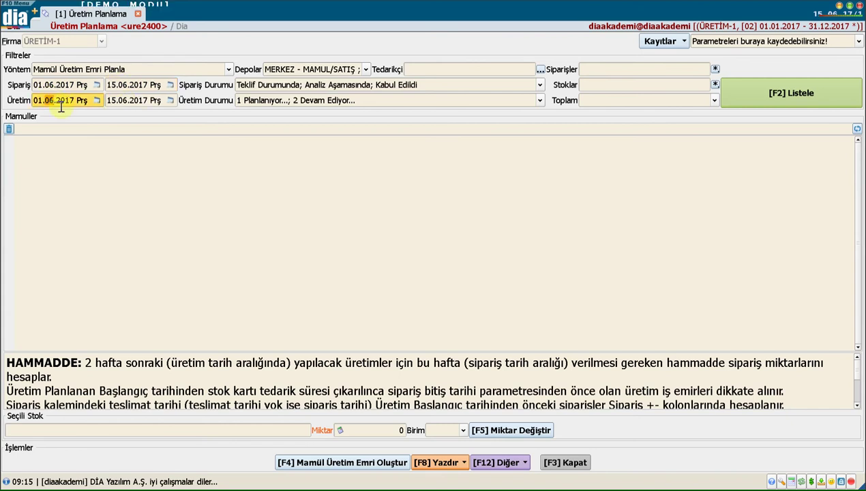
left_click(120, 100)
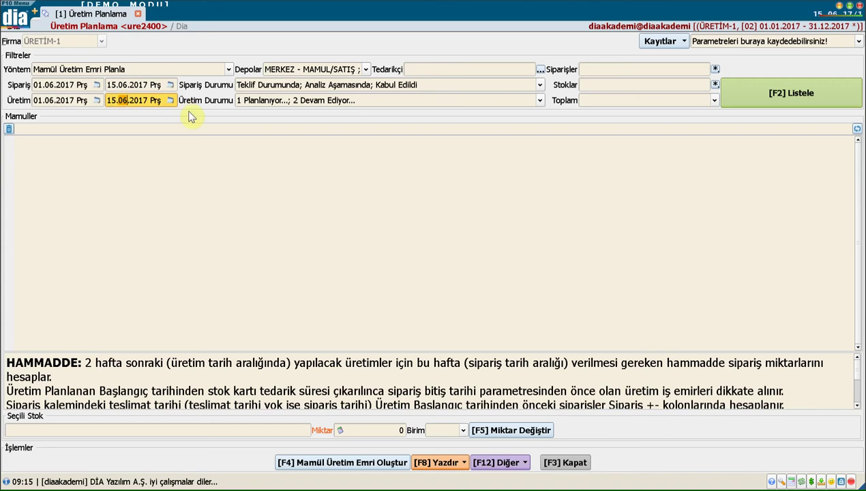
Check the order status and production status filter options and list the matching finished products.
left_click(248, 88)
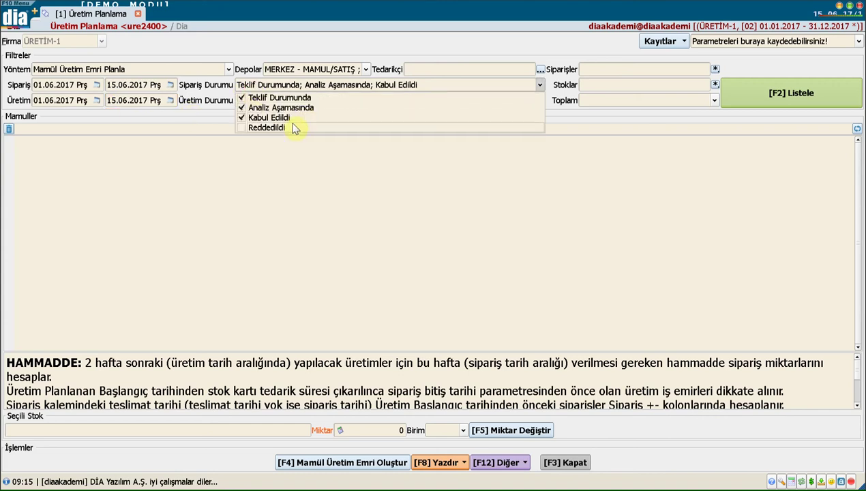
left_click(215, 101)
left_click(254, 103)
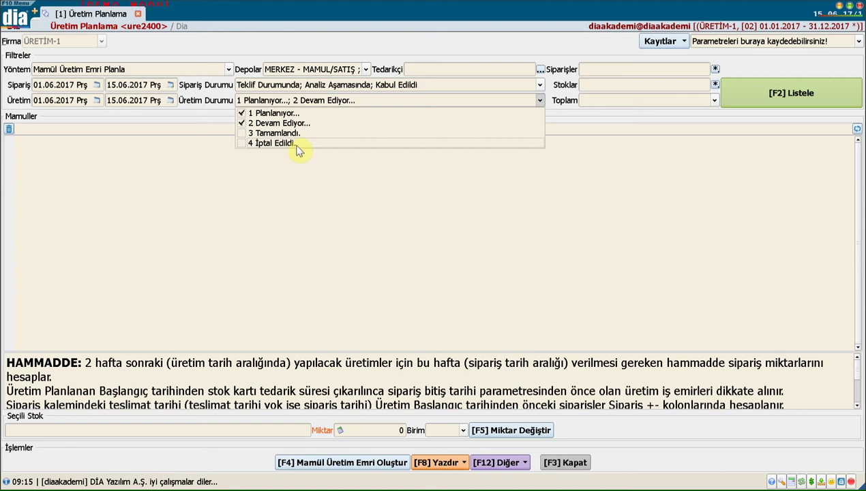
left_click(807, 99)
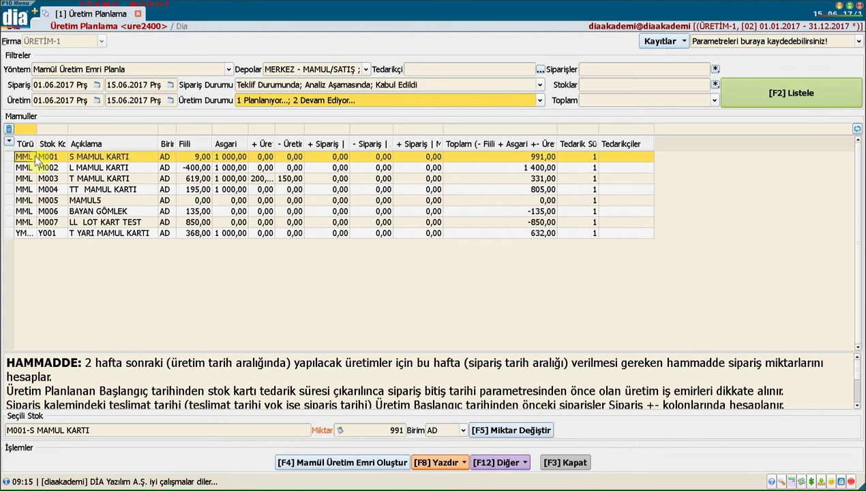
Widen the Türü, Fiili, Asgari and + Üretim columns of the product list so their contents fit.
left_click_drag(37, 144, 65, 160)
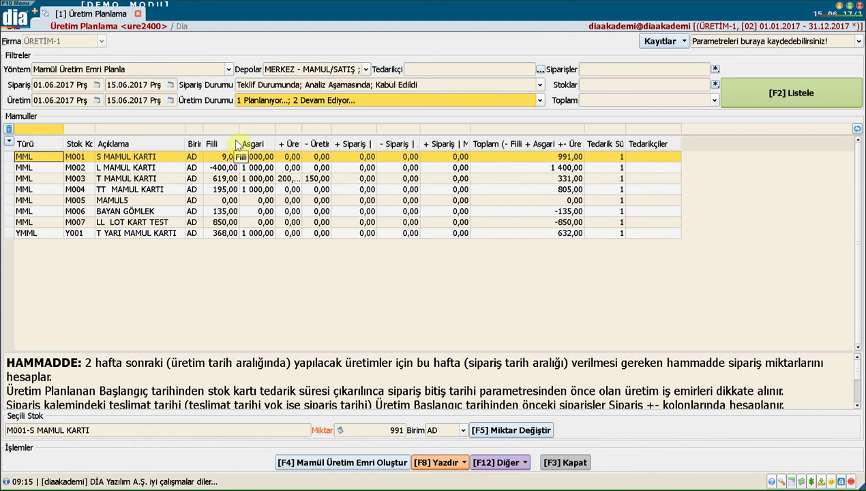
left_click_drag(238, 143, 253, 146)
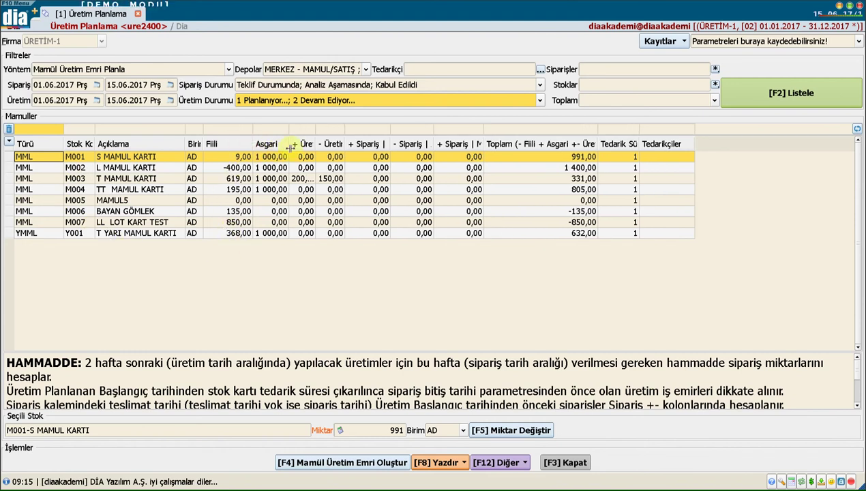
left_click_drag(290, 143, 307, 146)
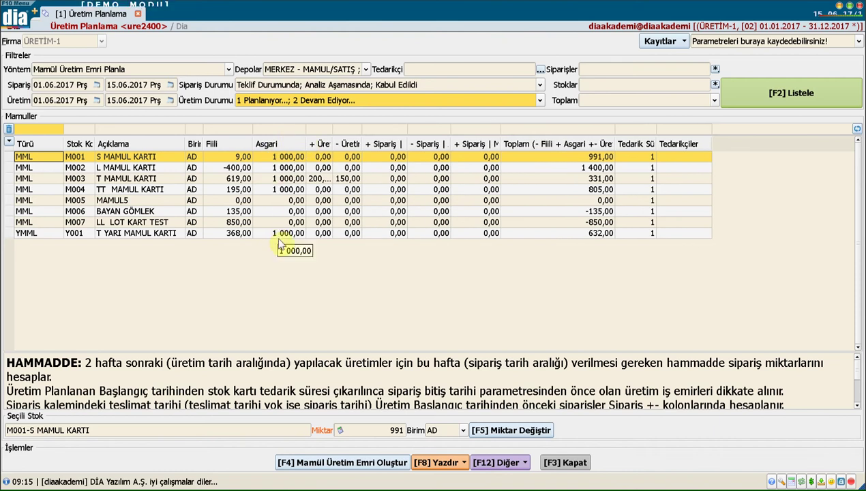
left_click(323, 180)
double_click(333, 144)
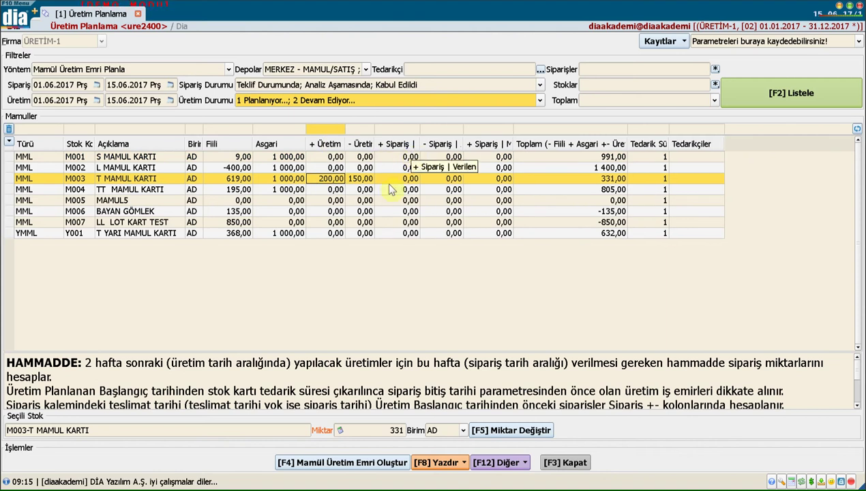
Examine how actual stock, minimum stock, production and order quantities make up the Toplam value for products M003, M001, M006 and M004.
left_click(566, 187)
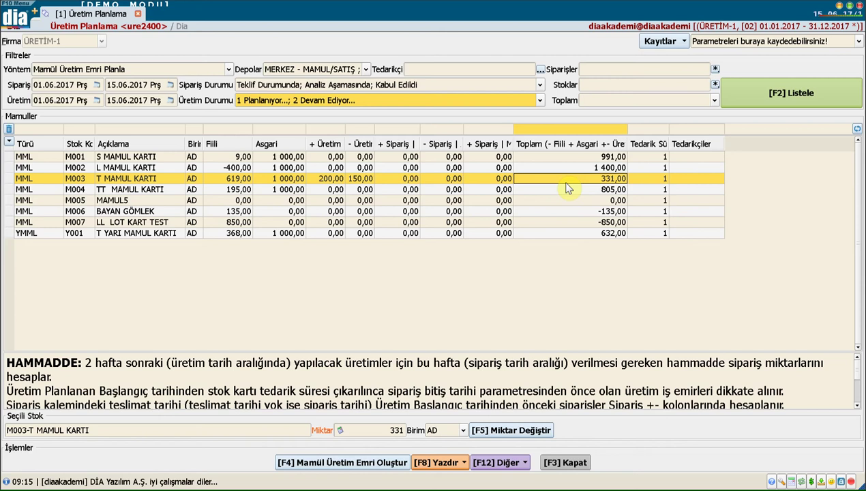
left_click(217, 157)
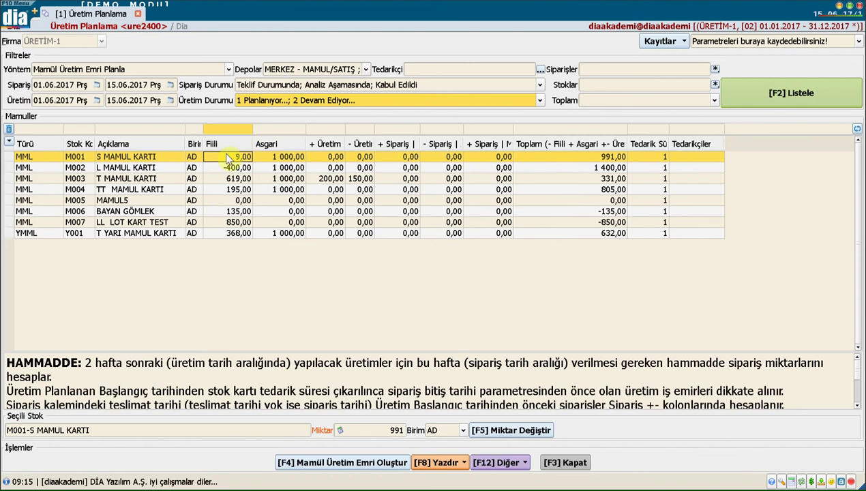
left_click(270, 158)
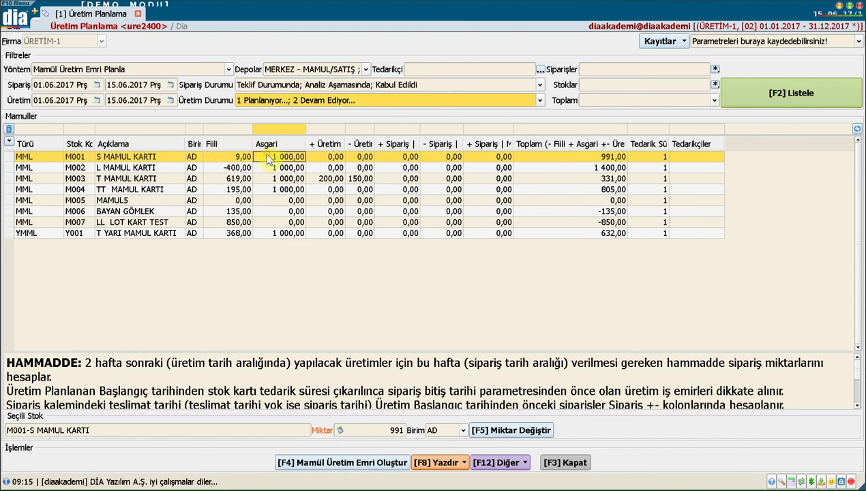
left_click(483, 157)
left_click(562, 156)
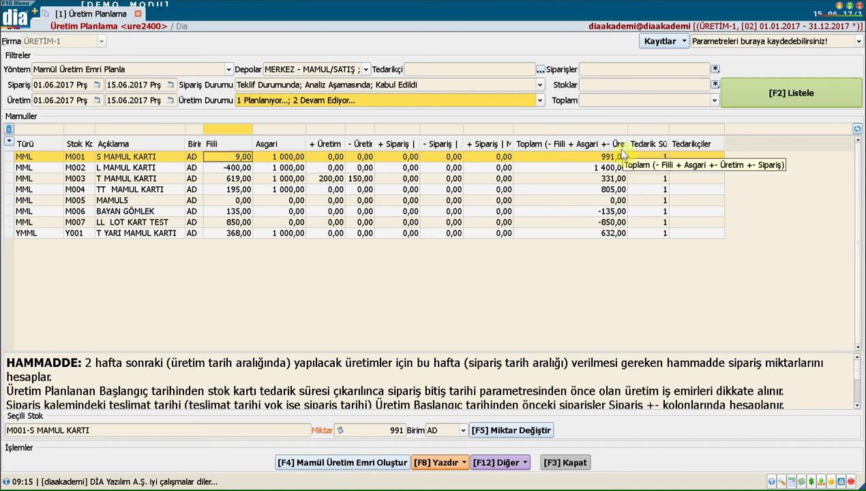
left_click(231, 214)
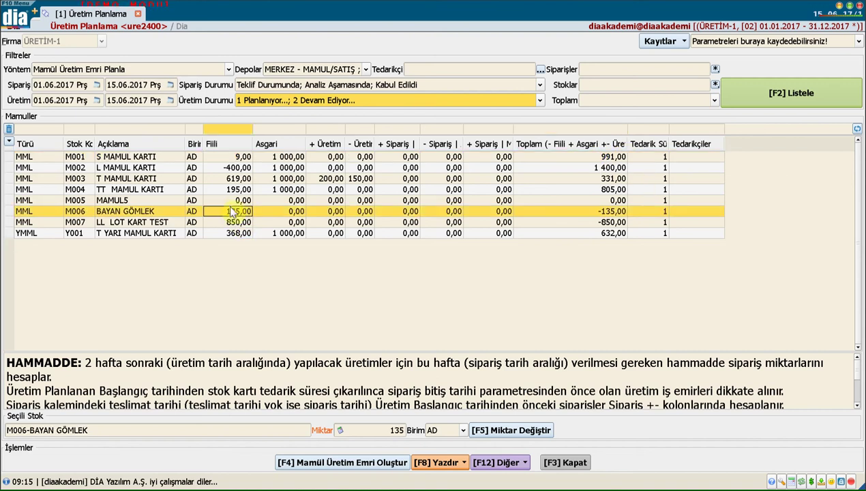
left_click(278, 214)
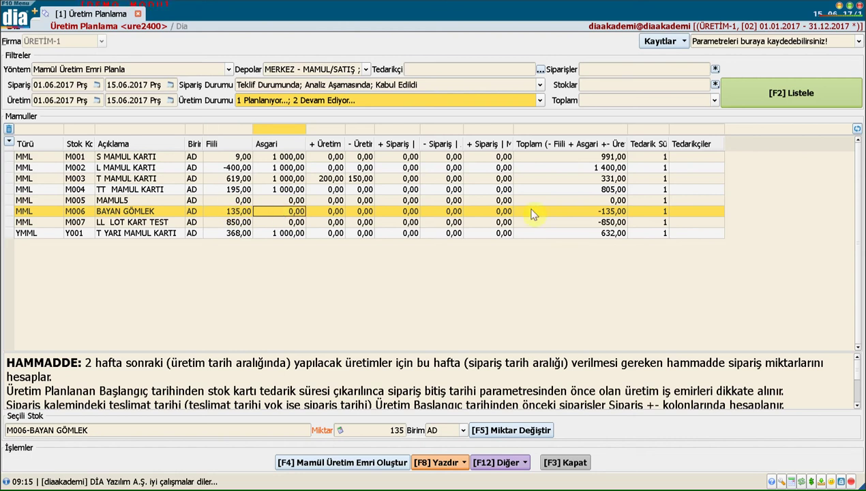
left_click(574, 216)
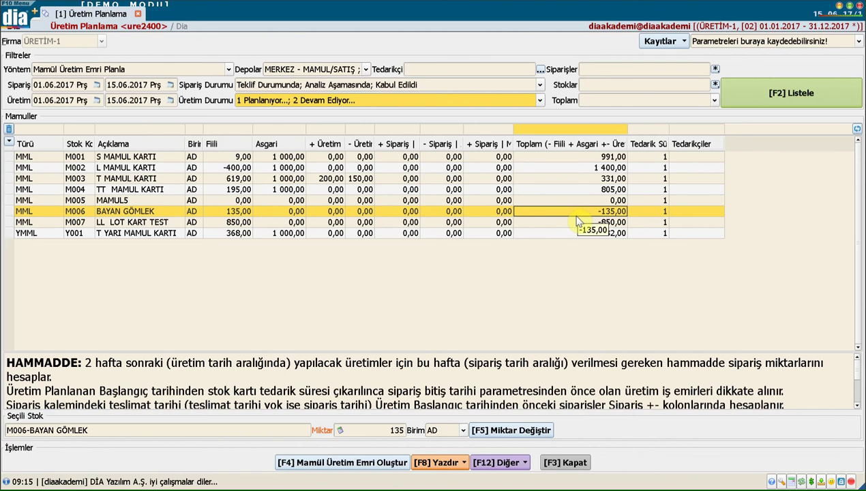
left_click(282, 191)
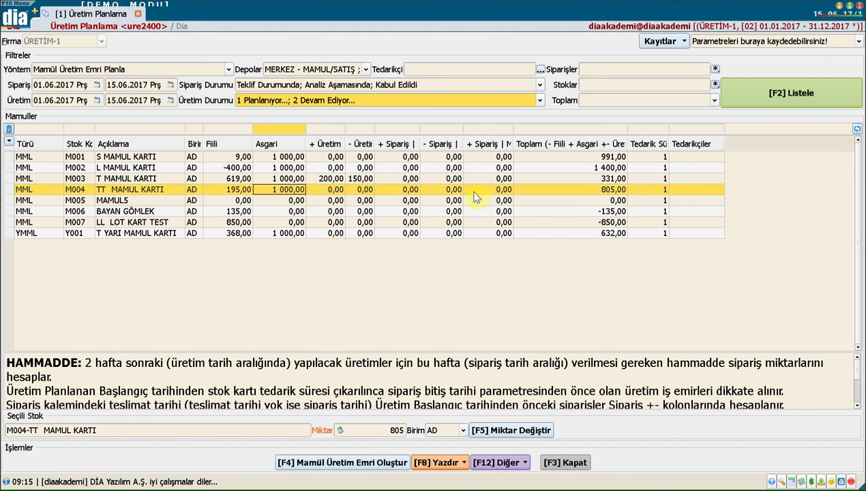
Set the planned quantity of M001 S MAMUL KARTI to 1000 and mark it for production.
left_click(552, 157)
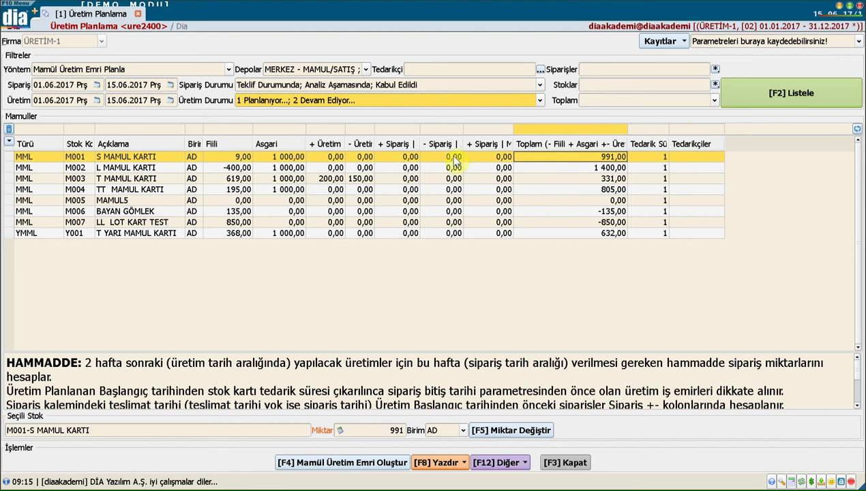
left_click(394, 431)
type("1000")
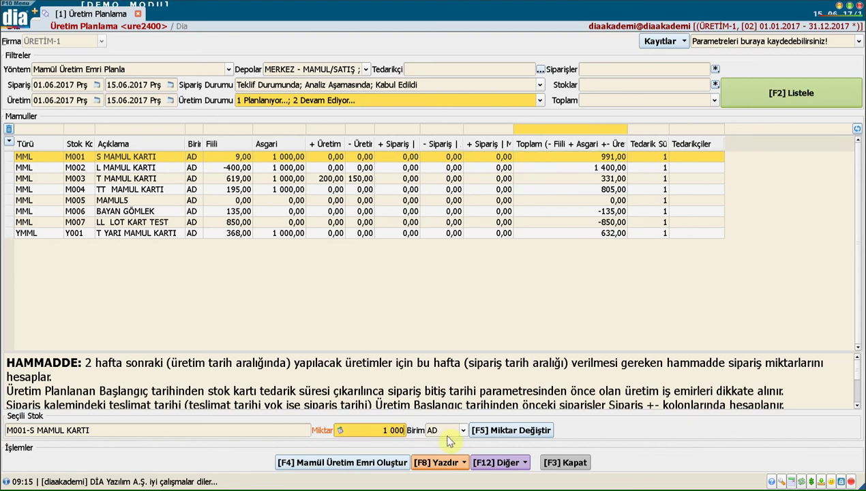
left_click(497, 431)
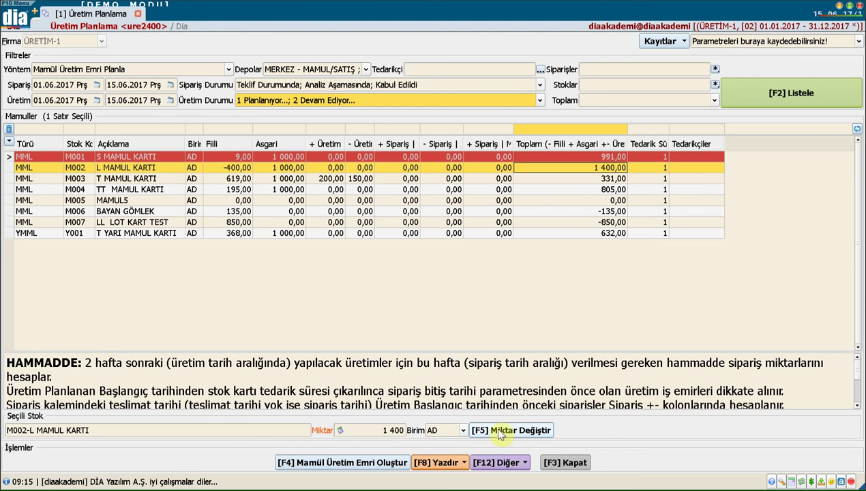
Mark M004 TT MAMUL KARTI with its suggested quantity, and mark M006 BAYAN GÖMLEK with the quantity set to 20.
left_click(403, 190)
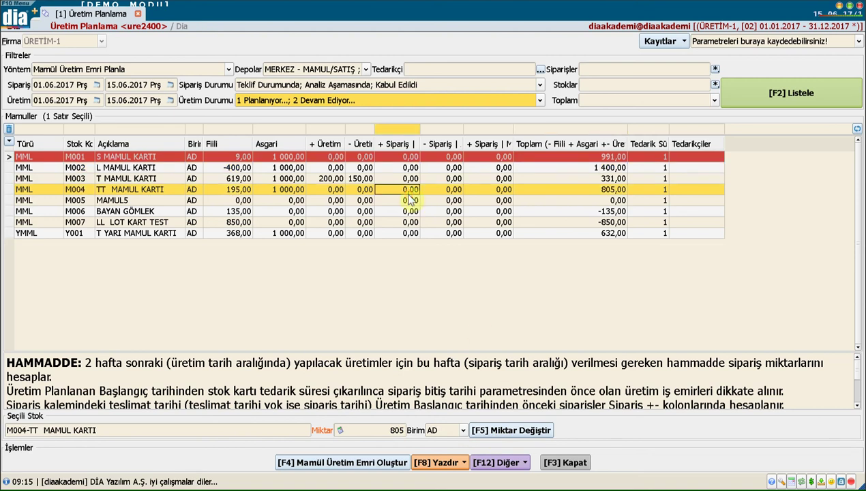
key("F5")
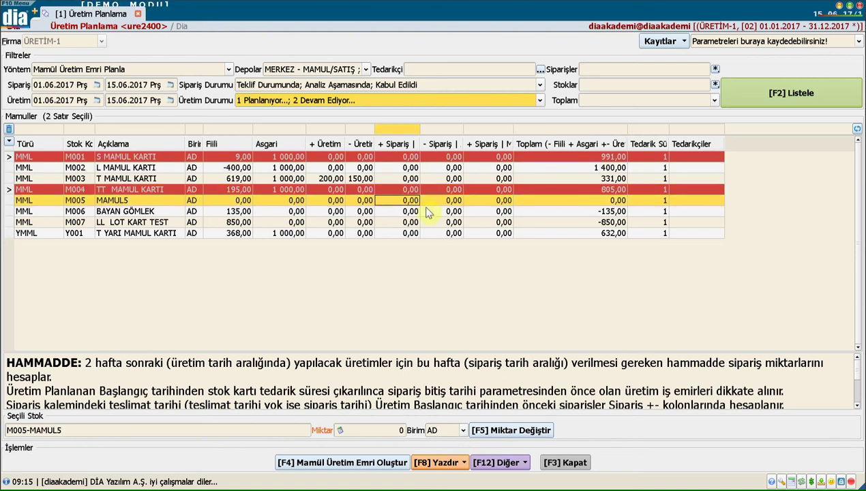
left_click(285, 211)
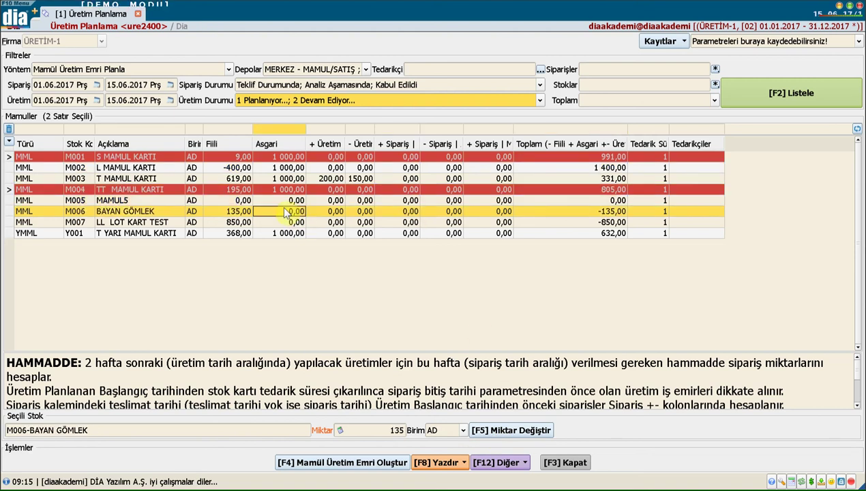
left_click(386, 431)
type("20")
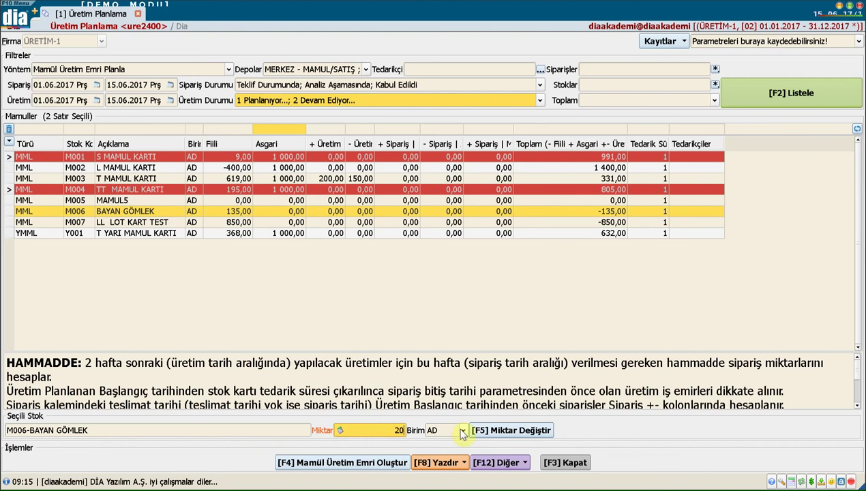
left_click(492, 436)
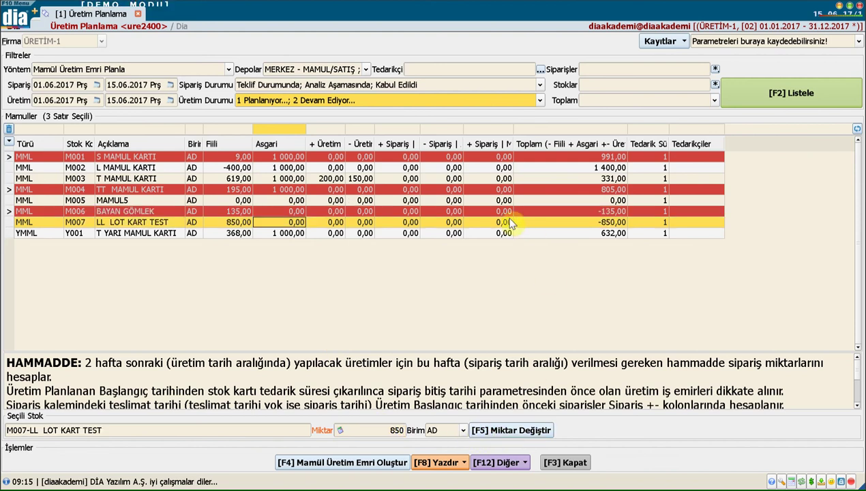
Generate a finished-product production order from the marked products and check the message log for recipe problems.
left_click(313, 464)
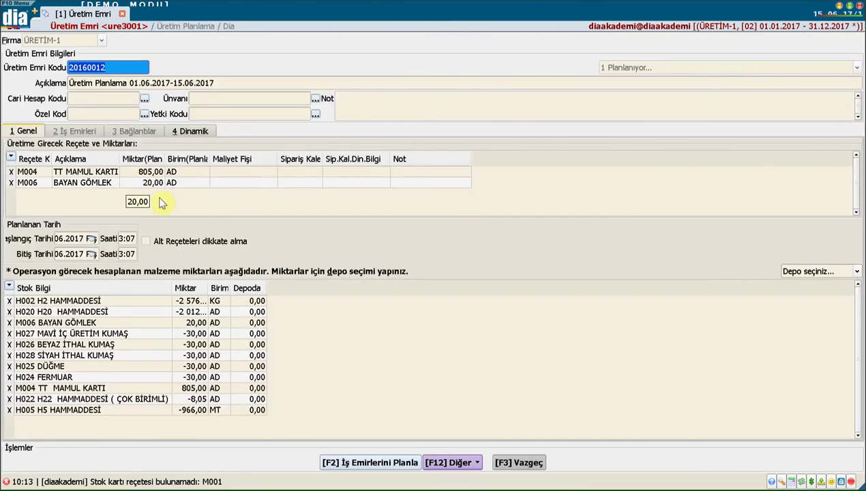
left_click(211, 416)
left_click(219, 483)
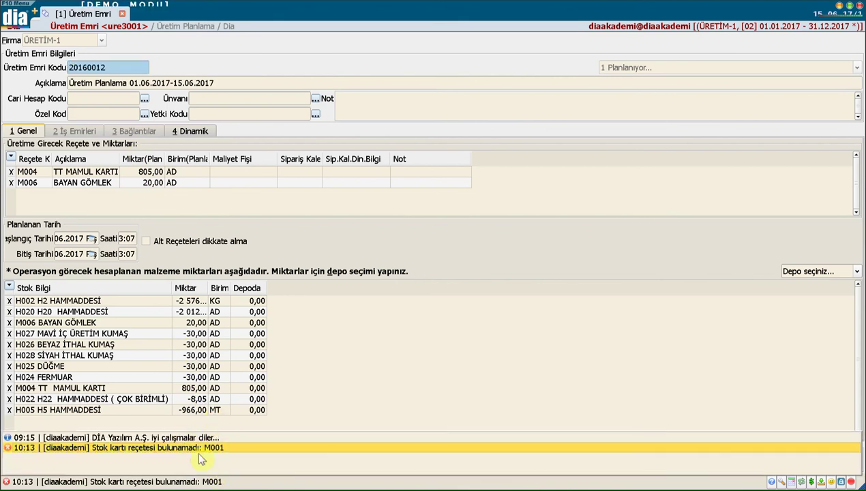
left_click(231, 397)
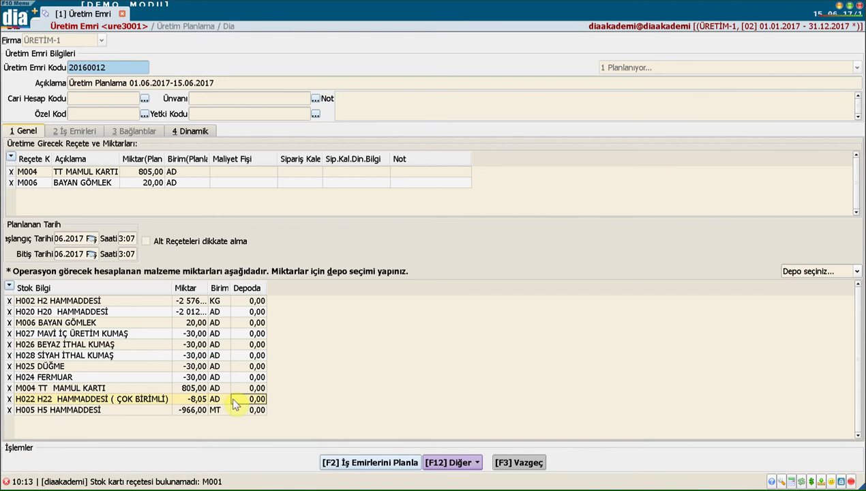
Plan the order's work orders, confirm their creation, and leave the production order form without saving it again.
left_click(372, 464)
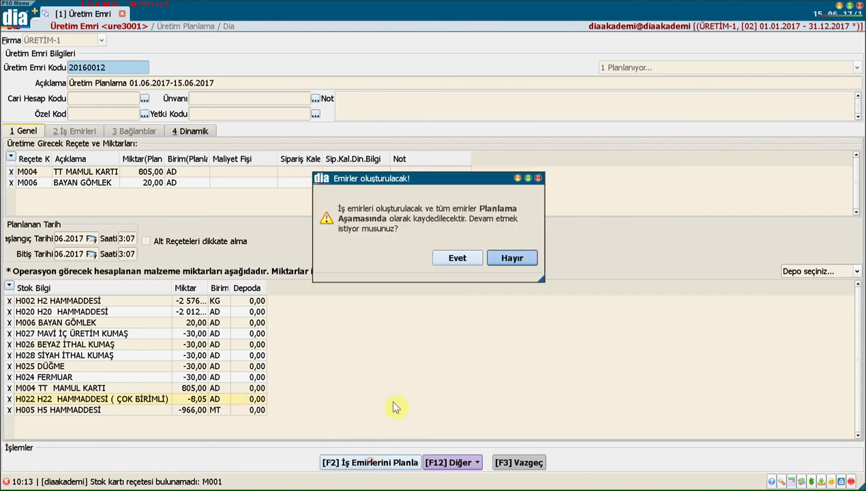
left_click(449, 309)
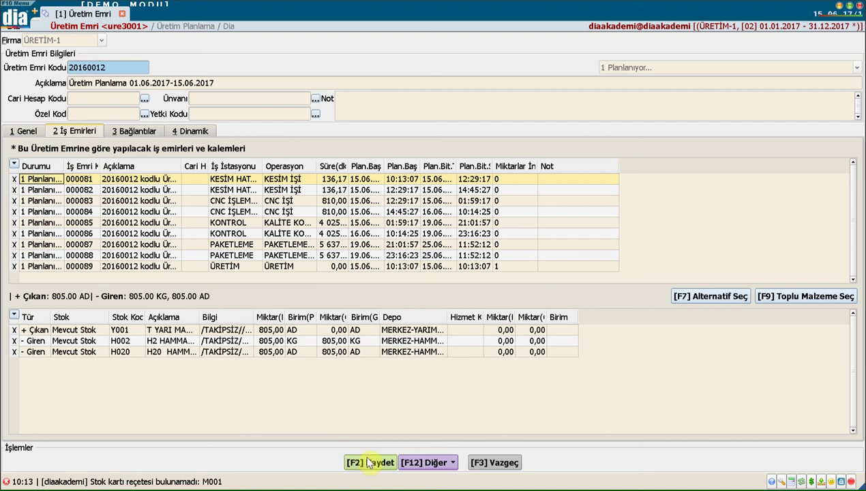
left_click(482, 453)
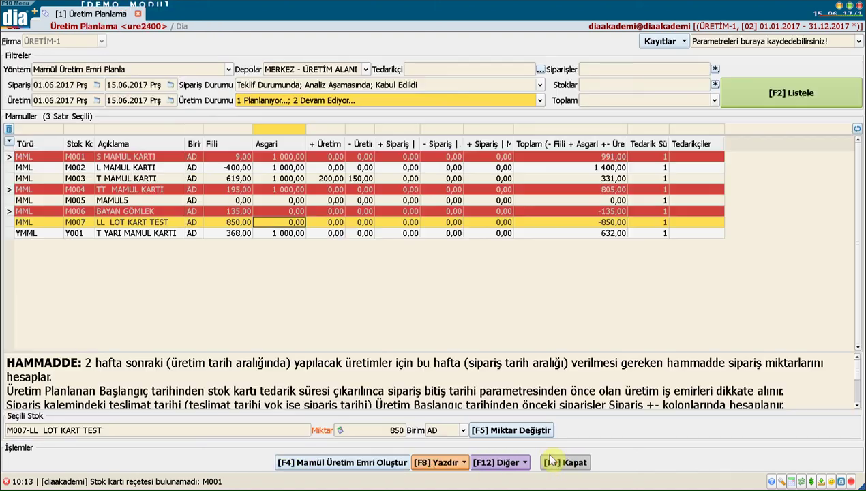
Switch the planning method to Hammadde Siparişi Planla and list the matching raw materials.
key("Down")
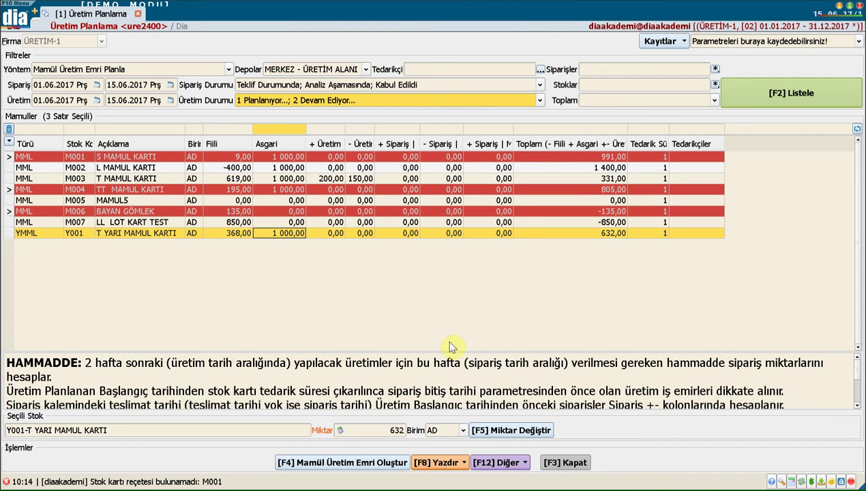
left_click(136, 72)
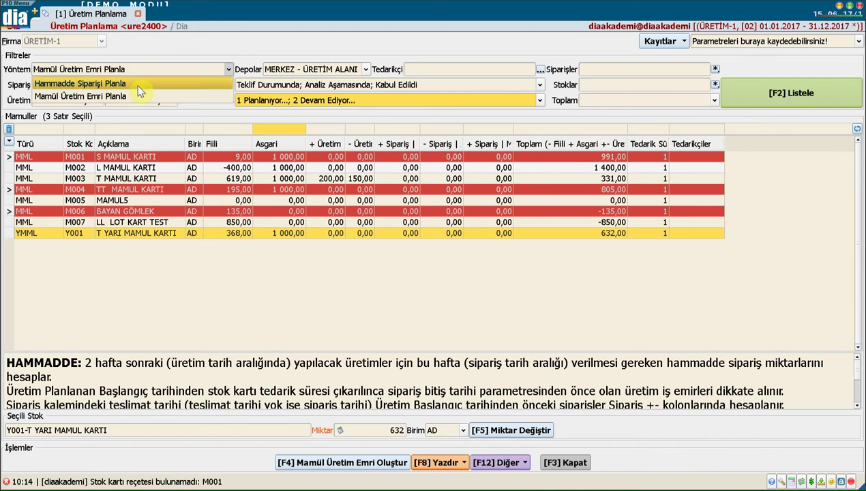
left_click(139, 85)
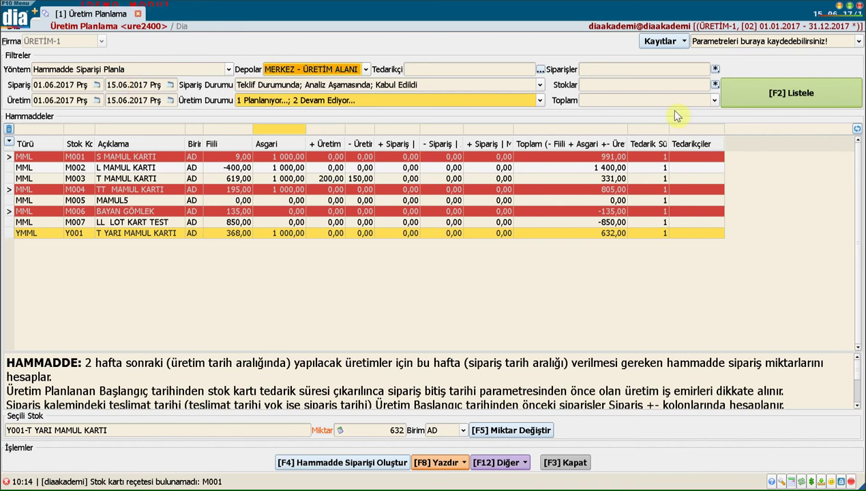
left_click(774, 94)
left_click(298, 254)
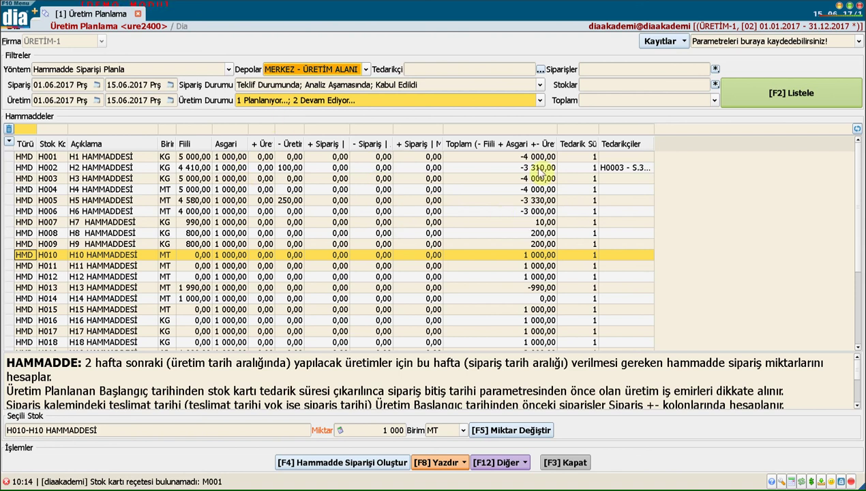
Examine how H005's actual, minimum and production quantities make up its Toplam, widening the - Üretim column to read it.
scroll(502, 260, "down", 2)
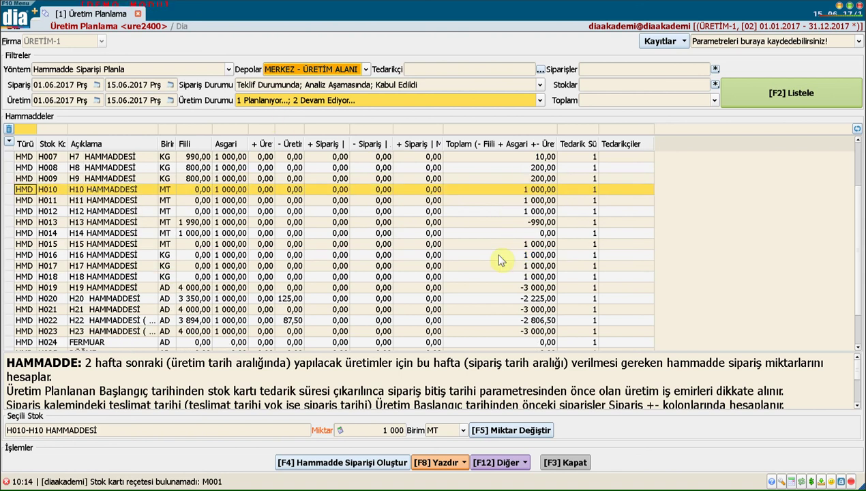
scroll(499, 260, "up", 2)
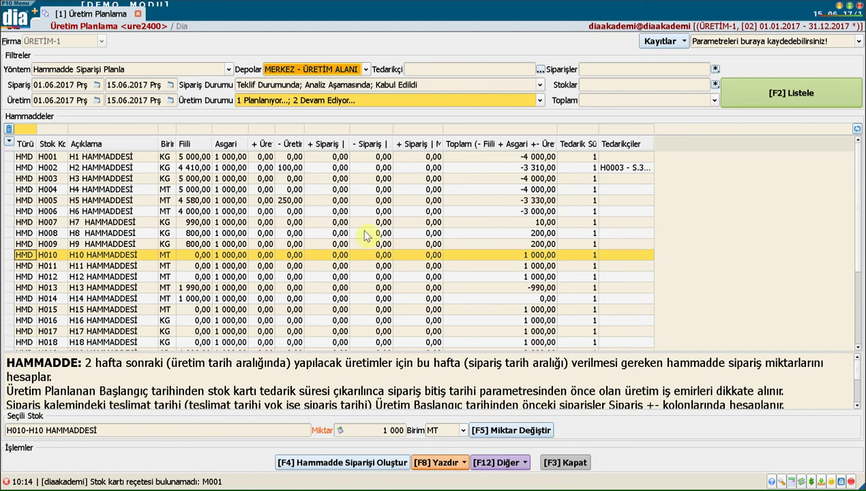
left_click(121, 203)
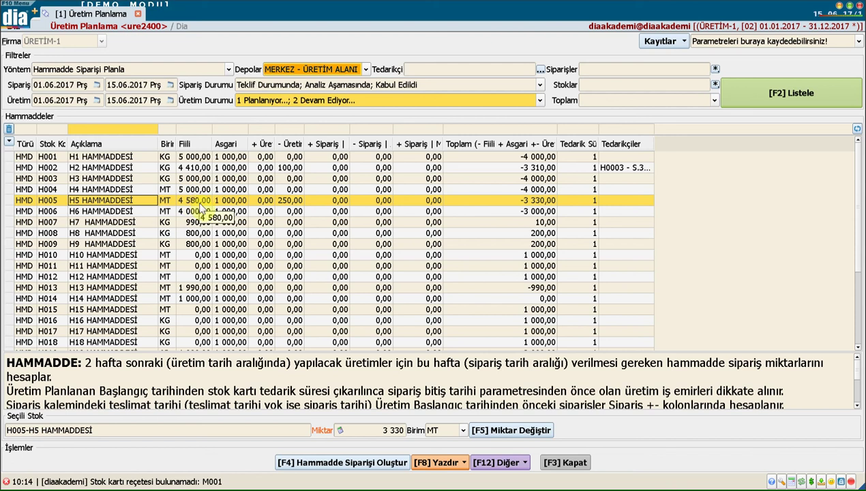
left_click(217, 203)
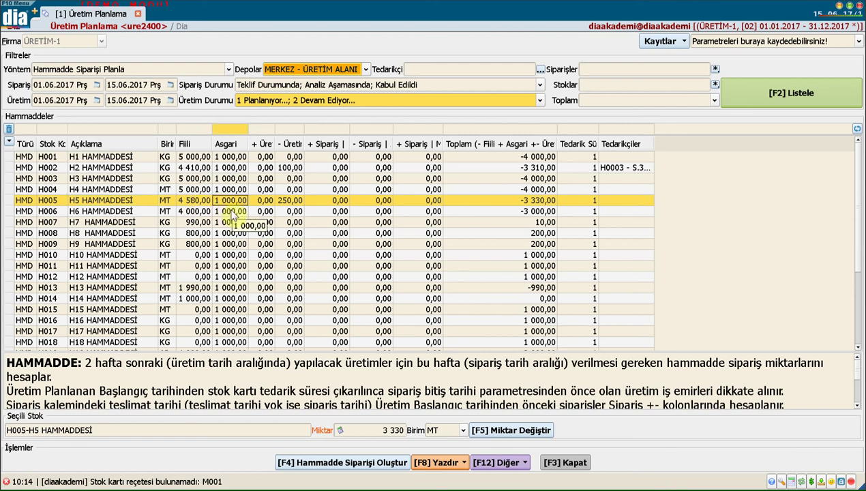
left_click_drag(303, 143, 328, 176)
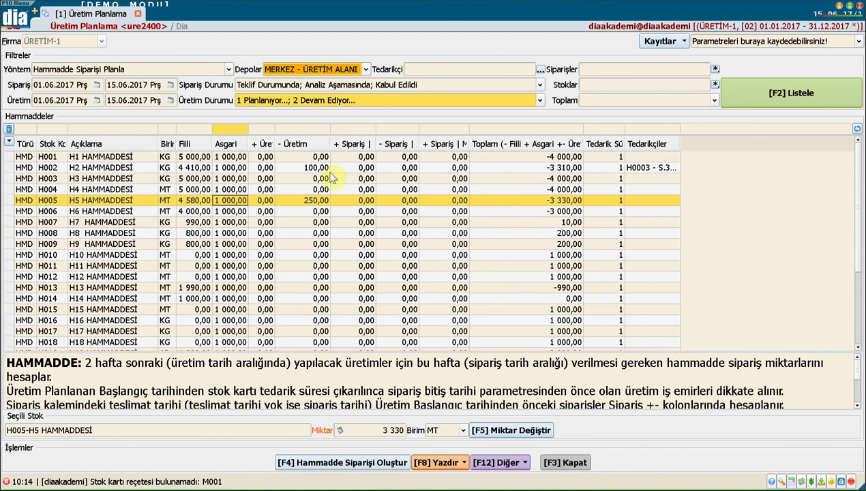
left_click(311, 201)
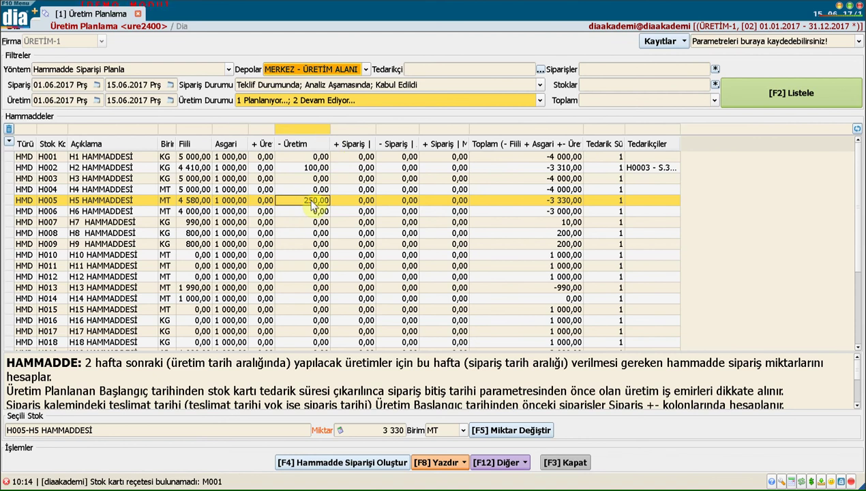
left_click(506, 203)
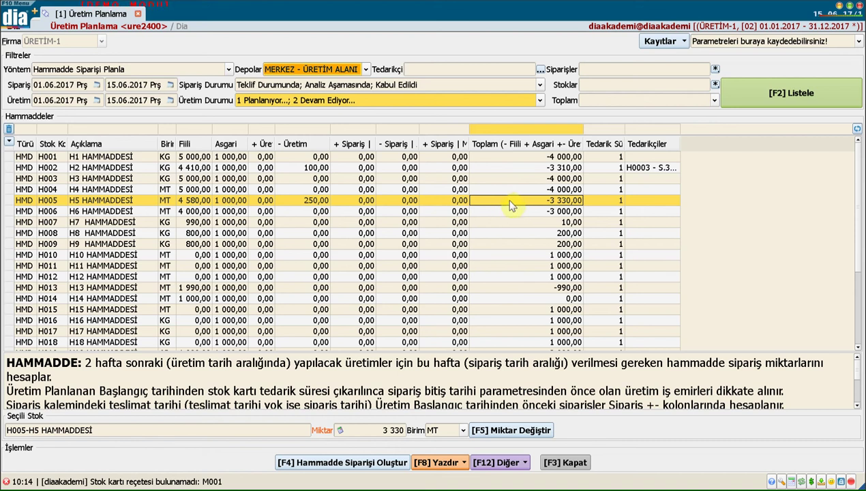
Review H009's stock quantities, mark it with an order quantity of 400, and mark H012 with its suggested quantity.
left_click(201, 247)
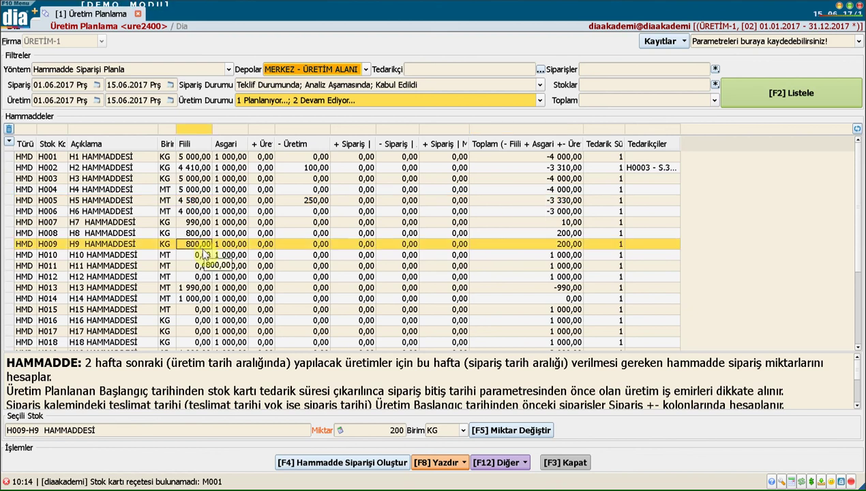
left_click(224, 248)
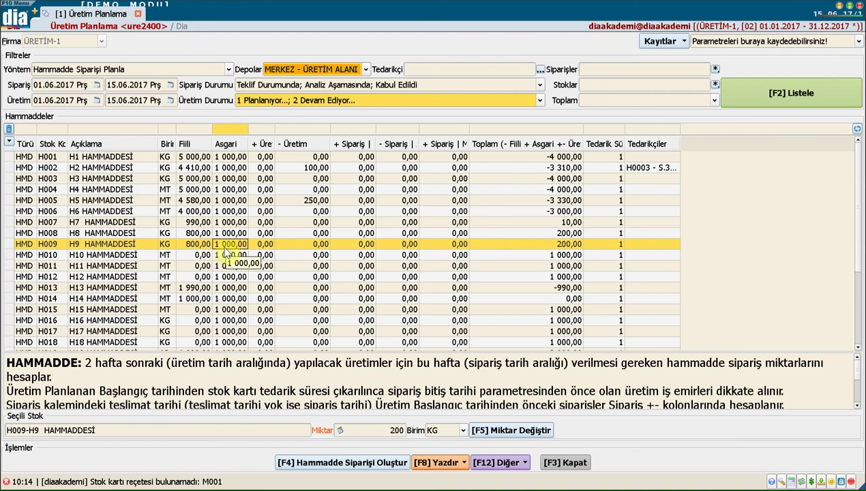
left_click(576, 247)
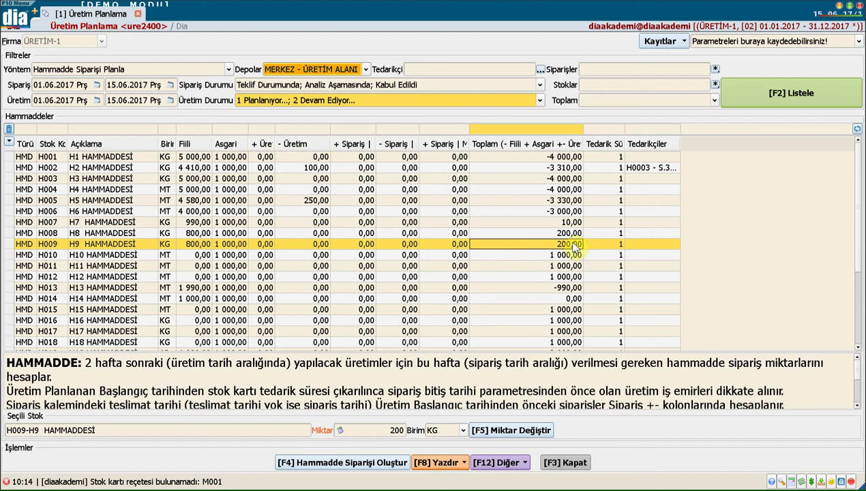
left_click(387, 432)
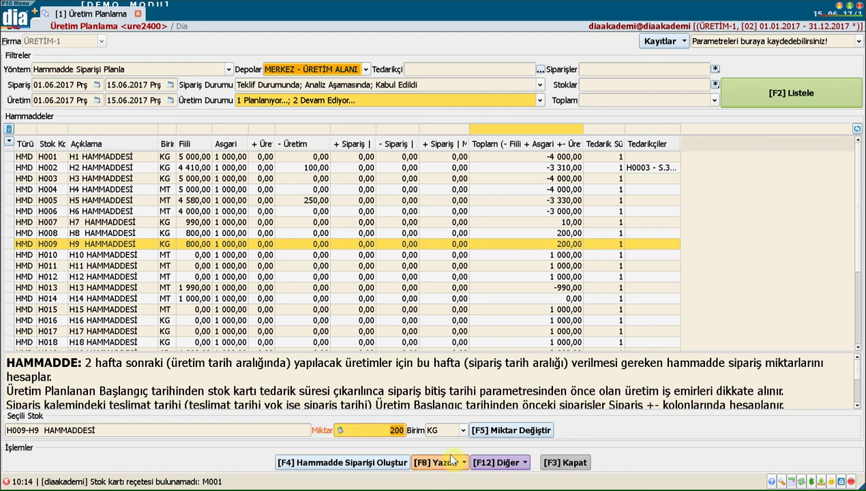
type("400")
left_click(518, 435)
left_click(290, 277)
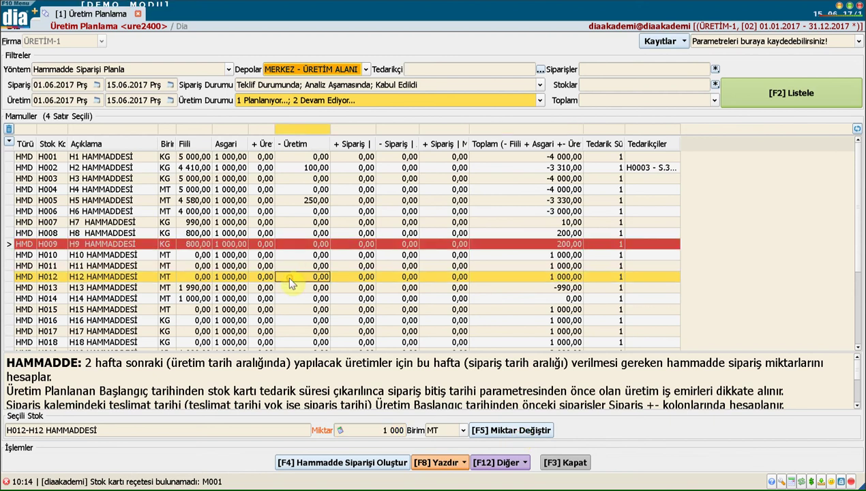
key("space")
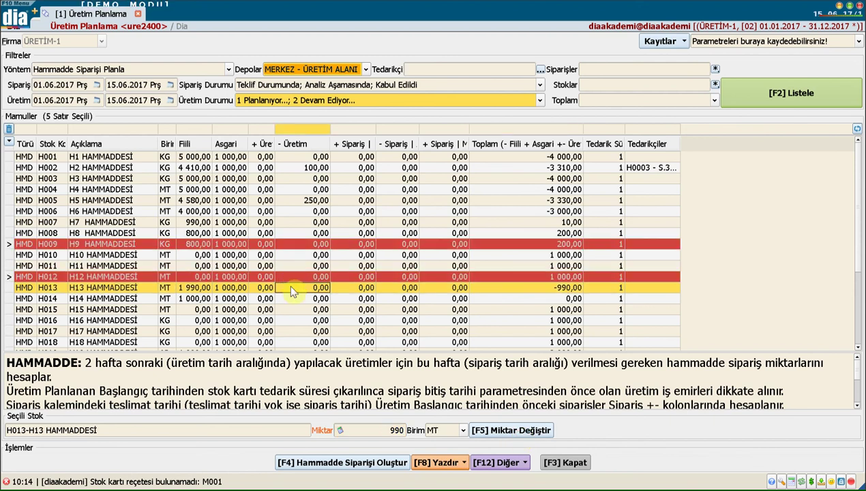
Generate a raw material order from the marked items, check its account title field, and leave the order unsaved.
left_click(351, 468)
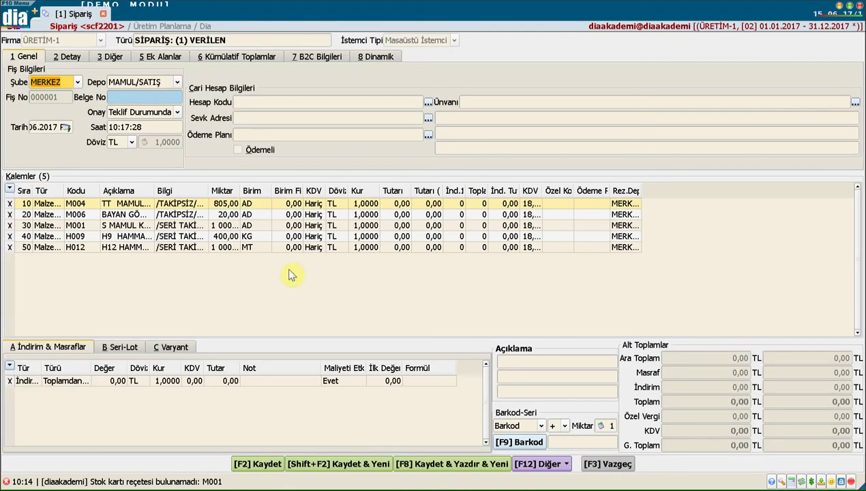
left_click(499, 105)
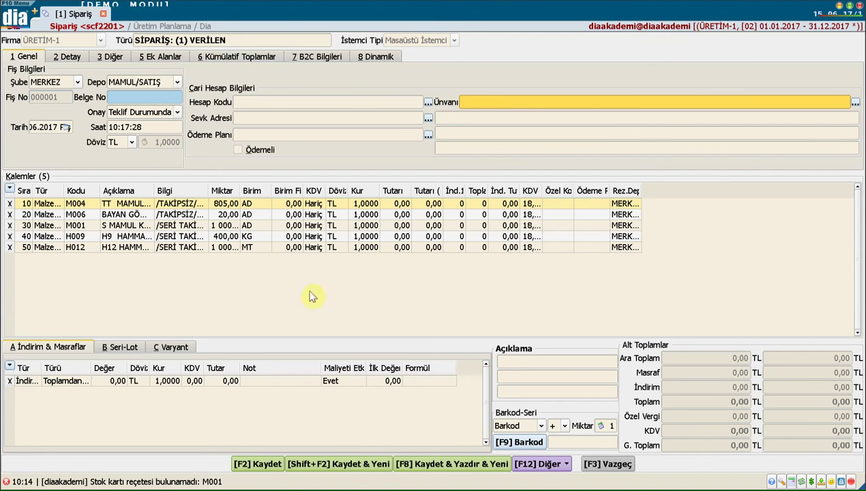
left_click(605, 466)
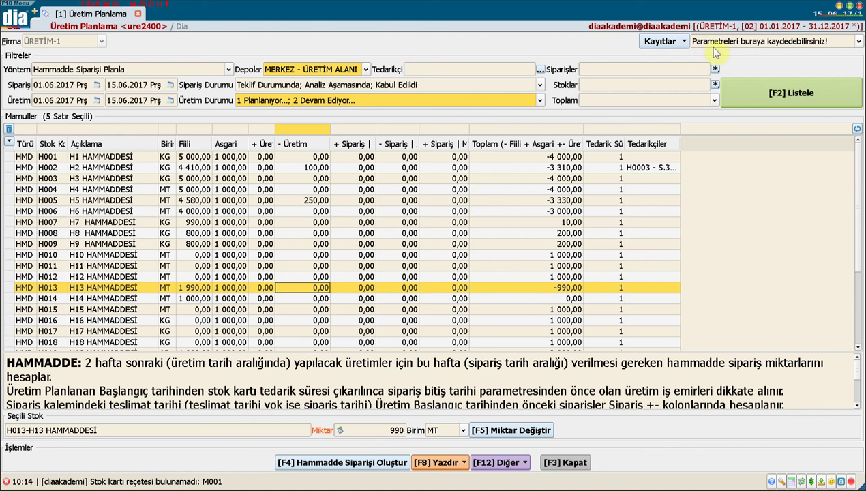
Save the current filter parameters as a record named YENİ and load that saved record.
left_click(686, 41)
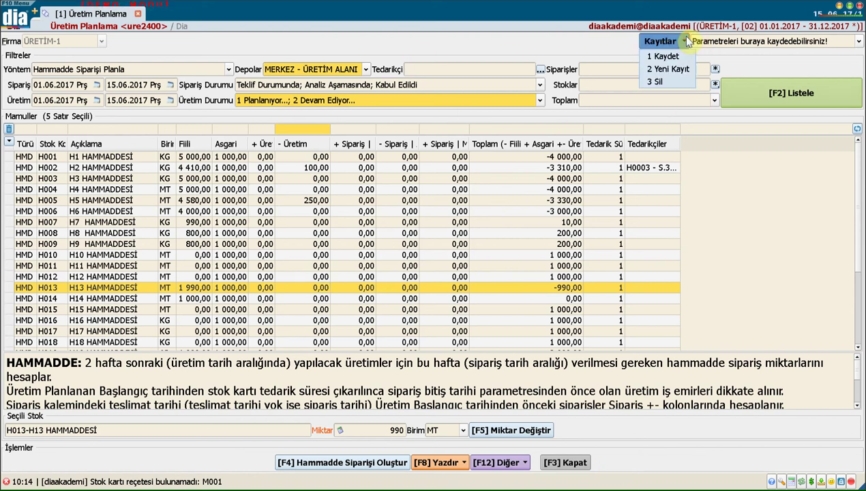
left_click(663, 55)
type("YENİ")
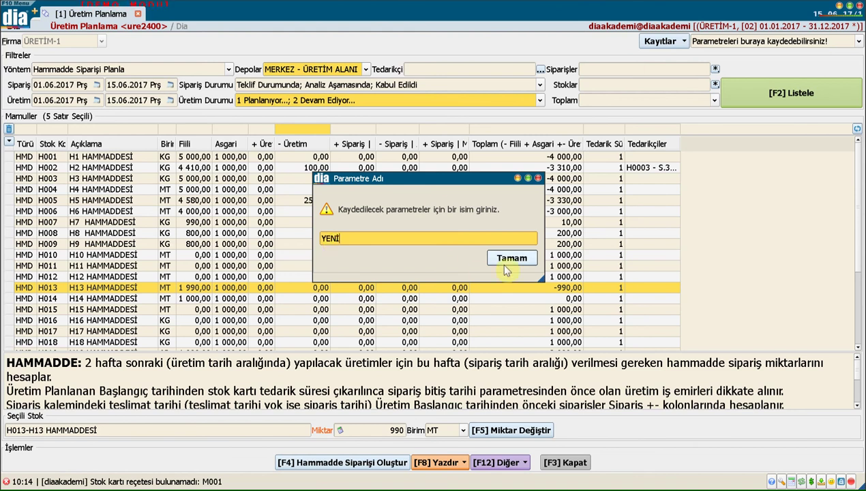
left_click(505, 266)
left_click(715, 40)
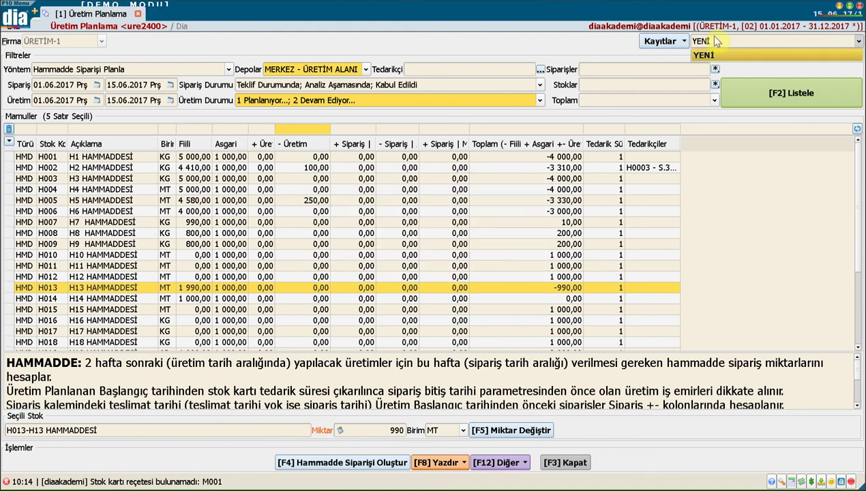
left_click(710, 54)
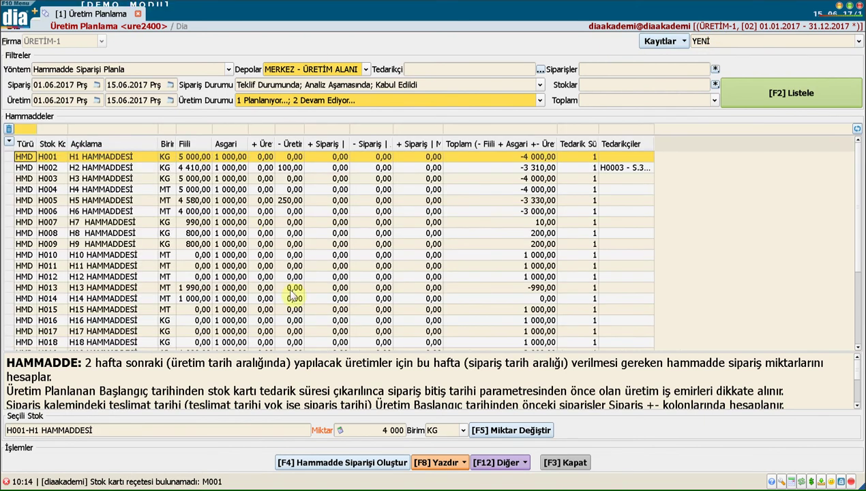
Check the raw material list's print and file export options, including PDF, and save all quantity changes.
left_click(430, 463)
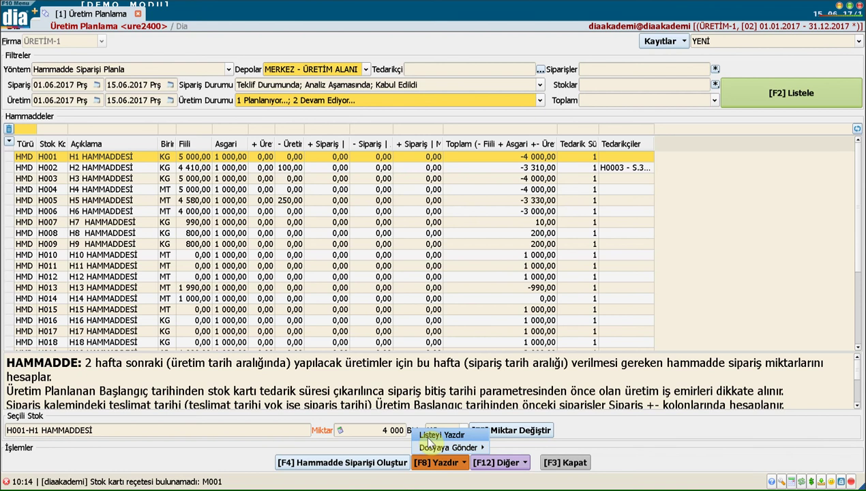
mouse_move(430, 445)
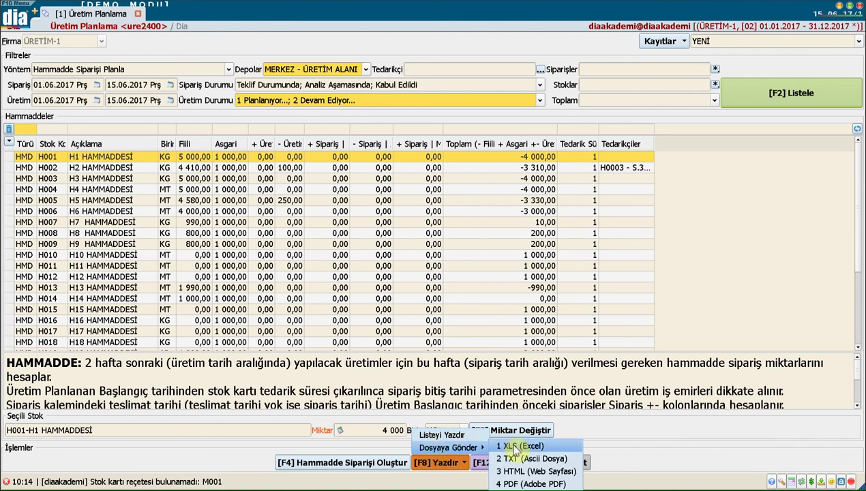
left_click(520, 484)
left_click(520, 466)
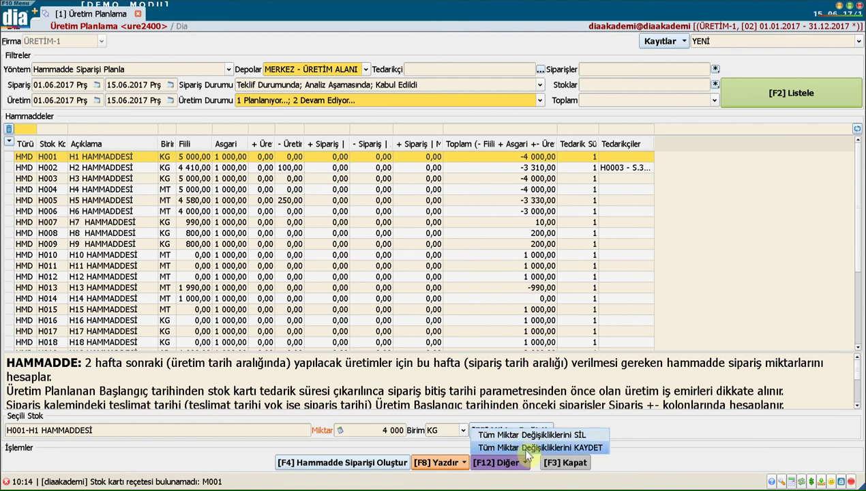
left_click(526, 448)
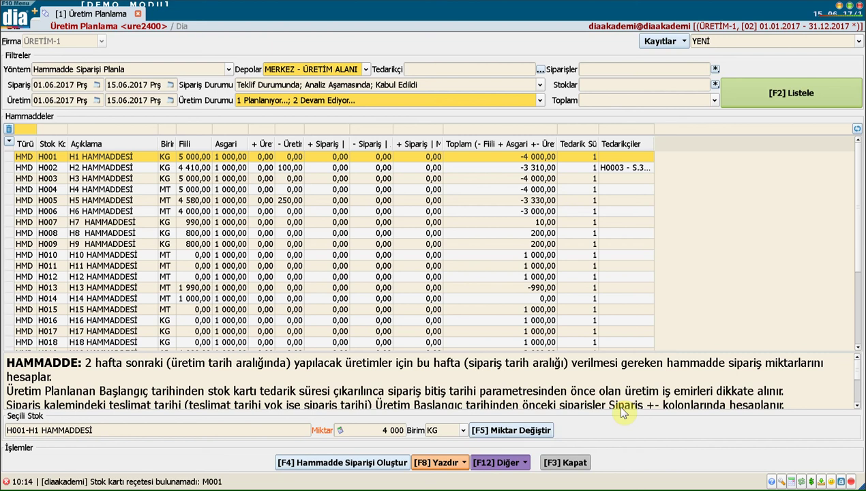